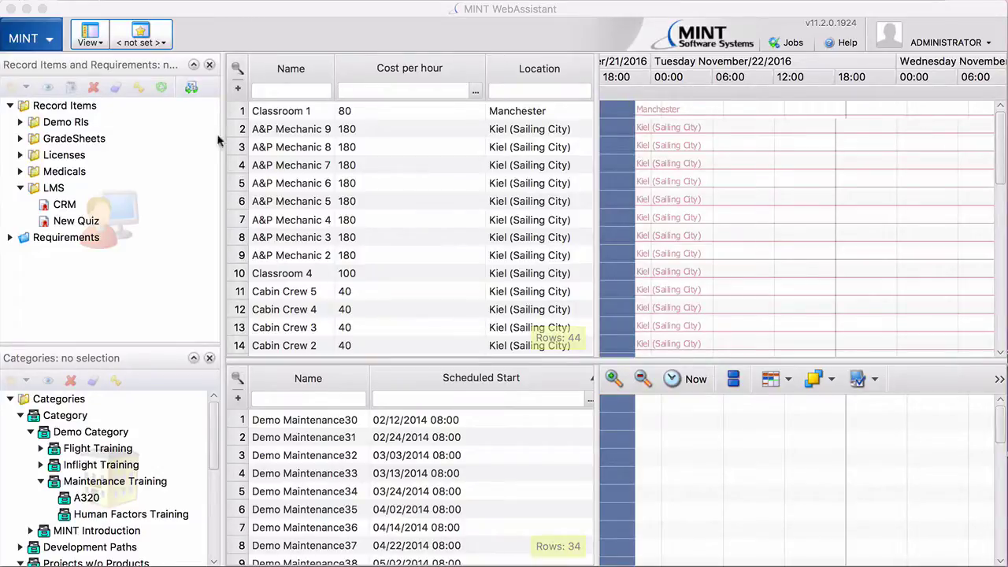
# Step: Open the Human Factors product and bring up its first HF event on Day 1 for editing
pyautogui.click(47, 39)
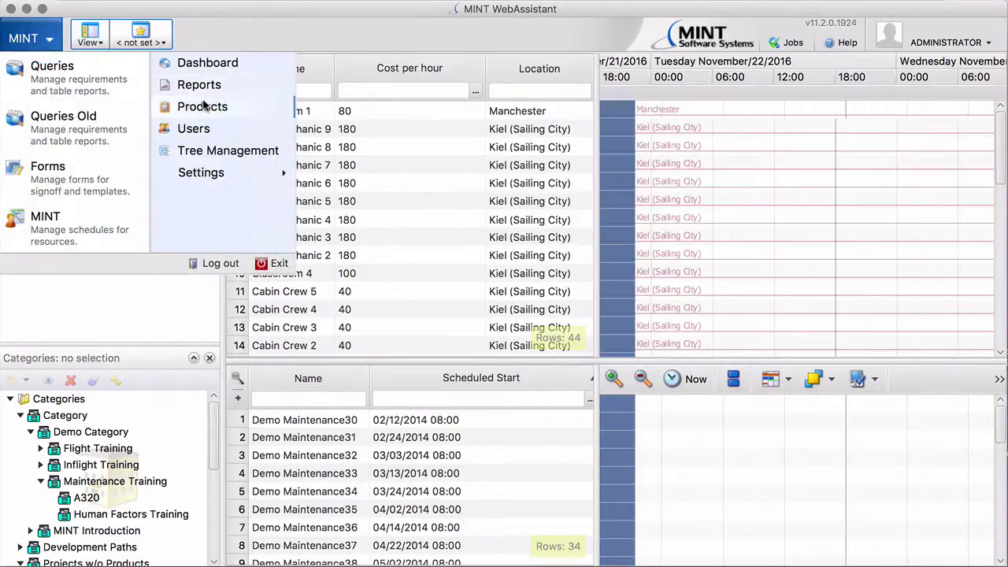
pyautogui.click(199, 106)
pyautogui.doubleClick(396, 137)
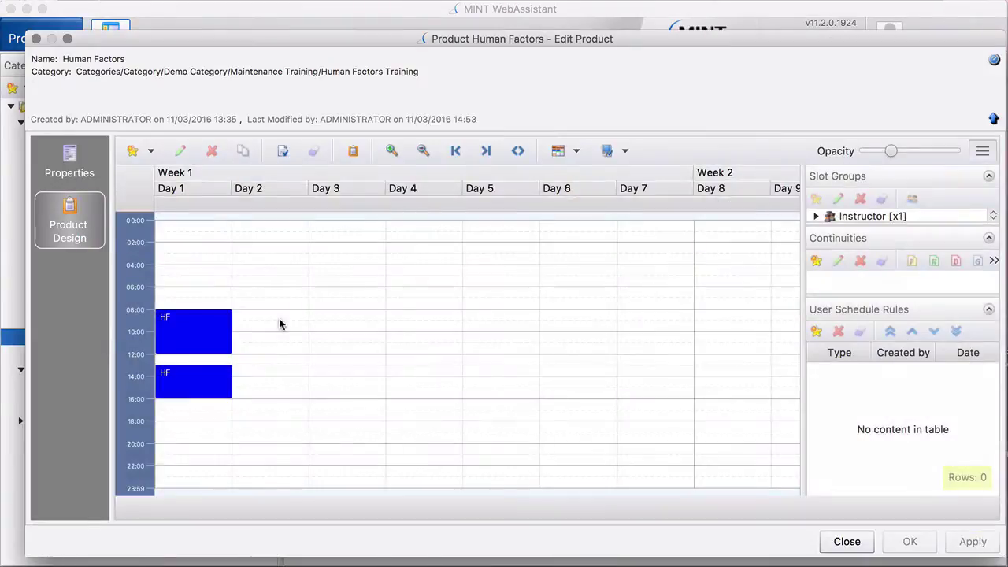
pyautogui.click(192, 326)
pyautogui.doubleClick(125, 303)
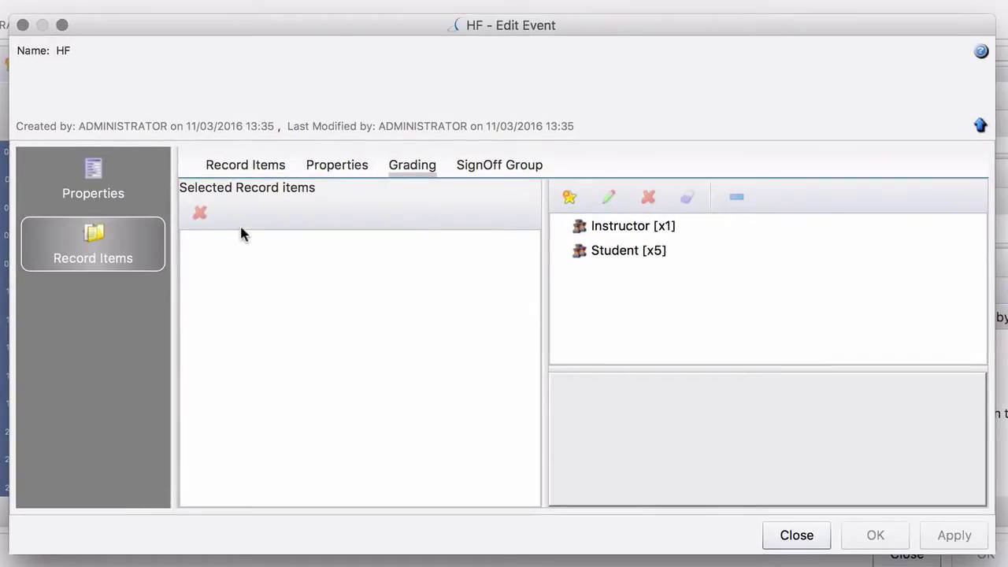
# Step: Add the New Quiz record item from LMS to the HF event and make Student [x5] its graded slot
pyautogui.click(244, 165)
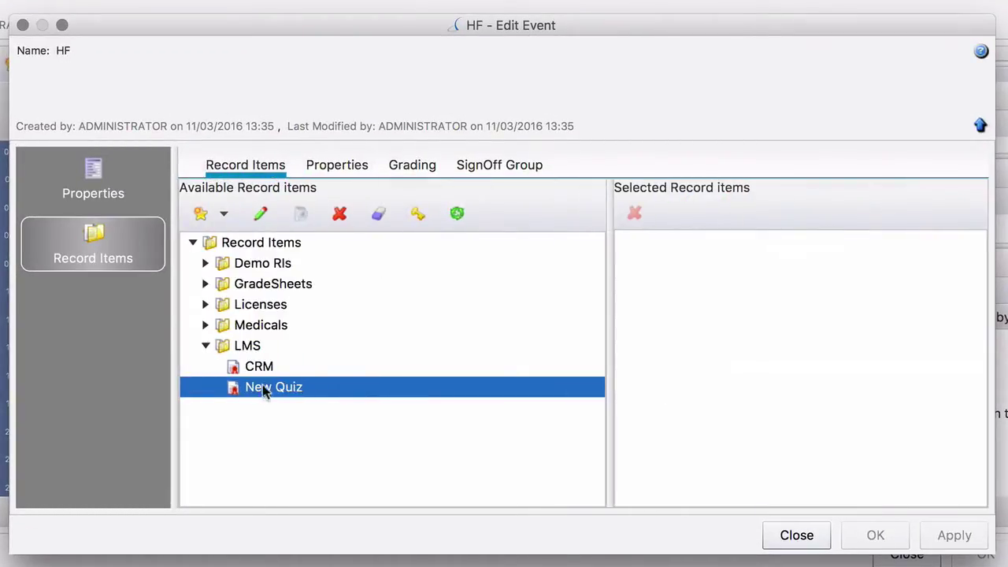
pyautogui.moveTo(263, 387); pyautogui.dragTo(669, 347)
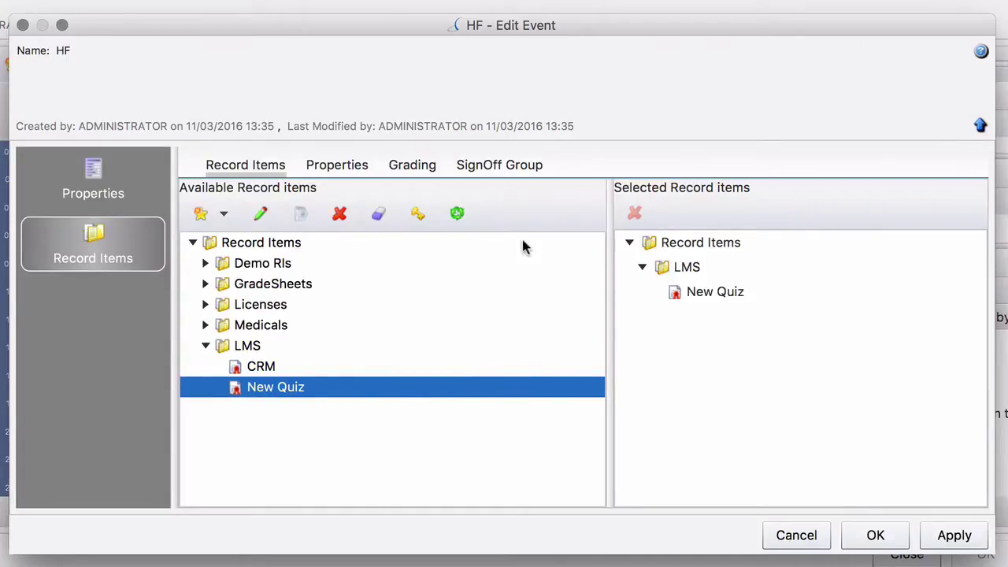
pyautogui.click(413, 167)
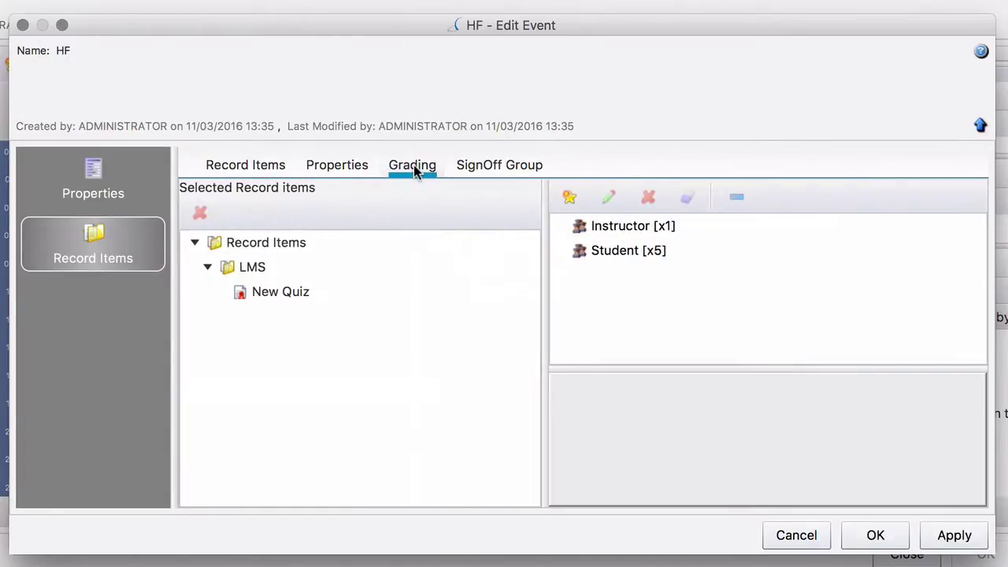
pyautogui.click(274, 298)
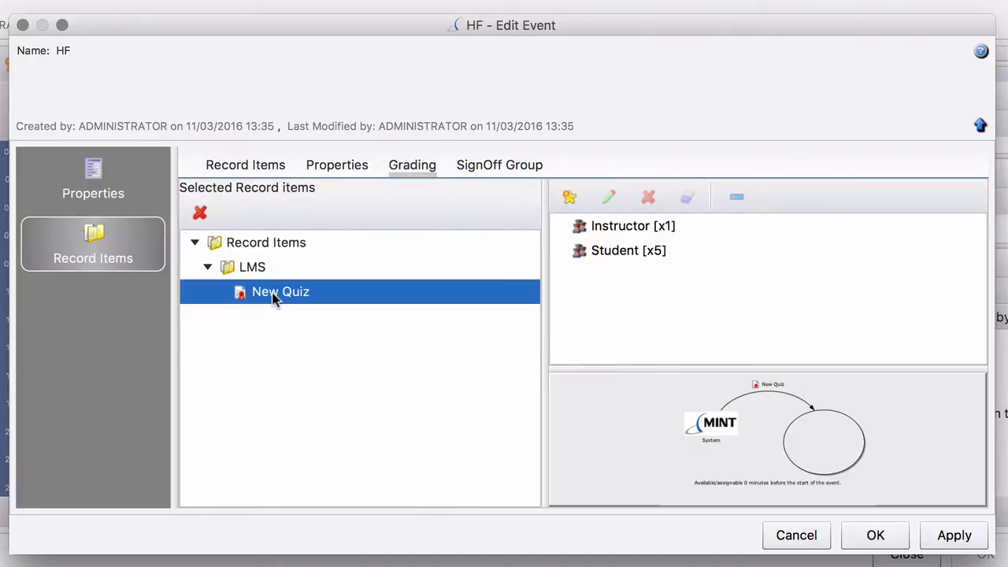
pyautogui.moveTo(632, 253); pyautogui.dragTo(823, 440)
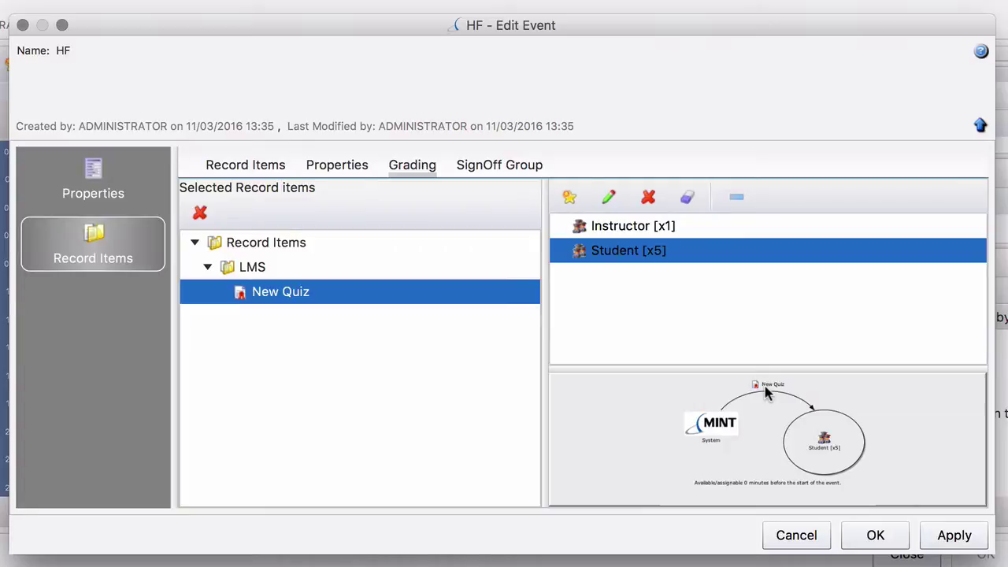
# Step: Make the New Quiz grading item available 30 days before the start of the event, and save the event and product
pyautogui.rightClick(765, 387)
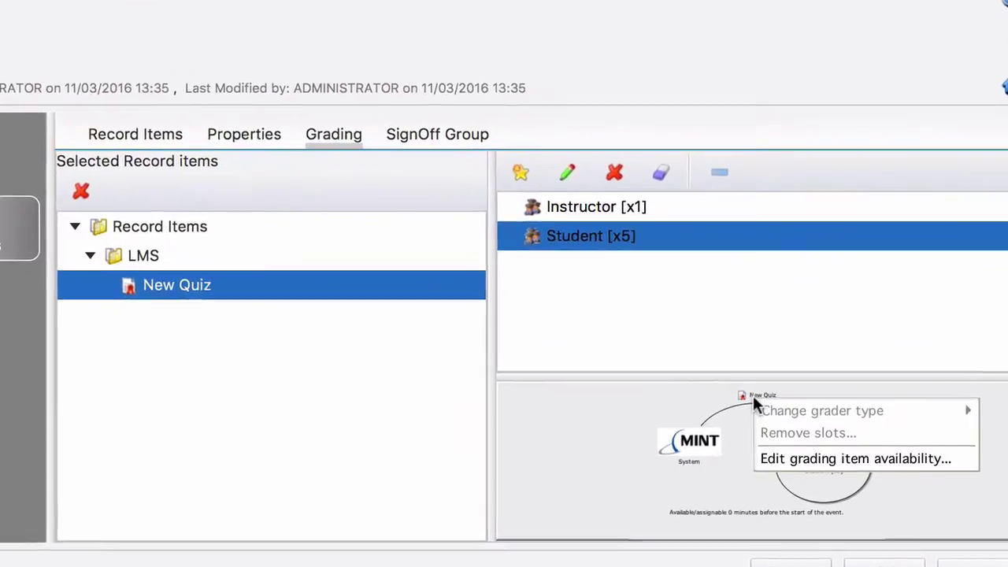
pyautogui.click(807, 465)
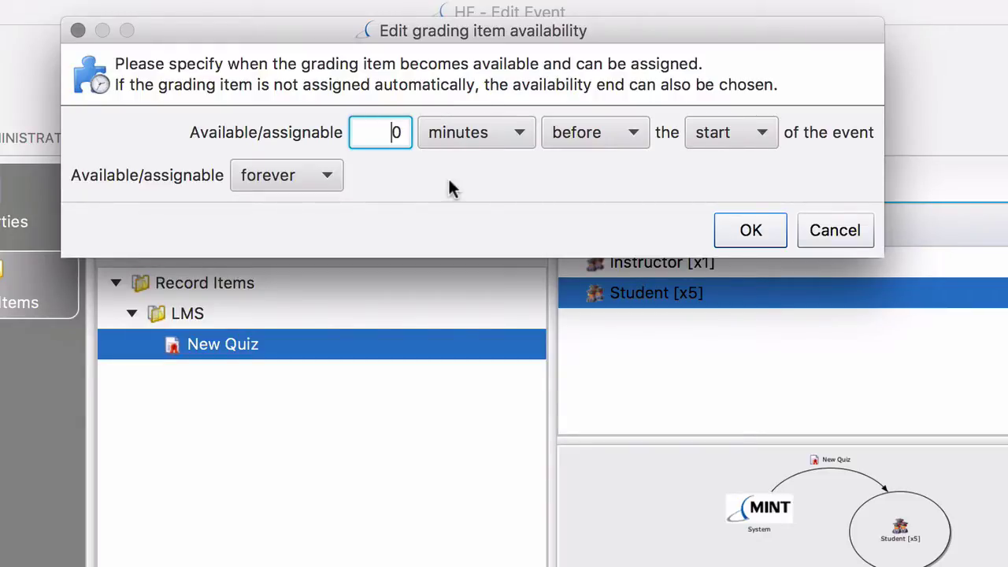
pyautogui.write('3')
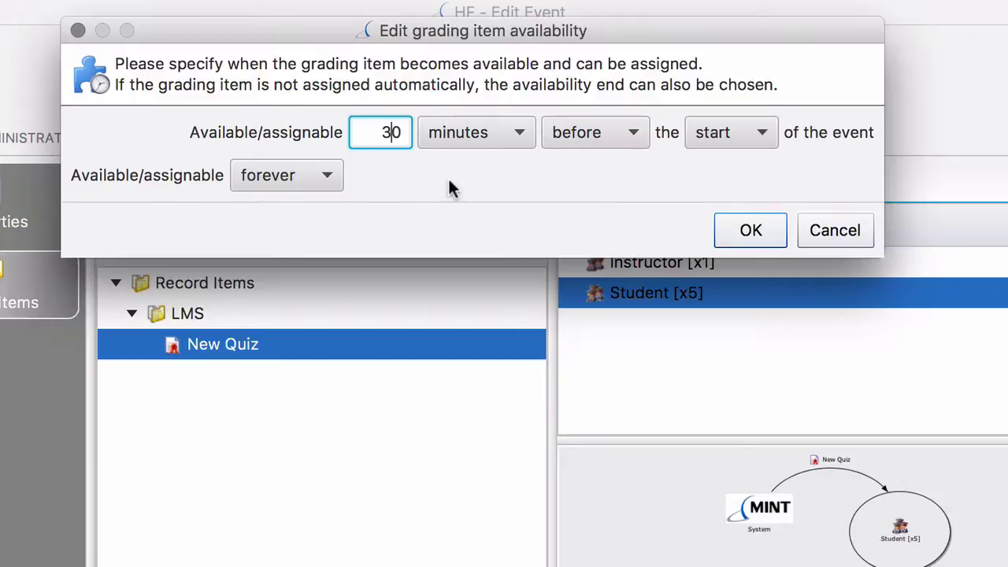
pyautogui.click(518, 133)
pyautogui.click(482, 226)
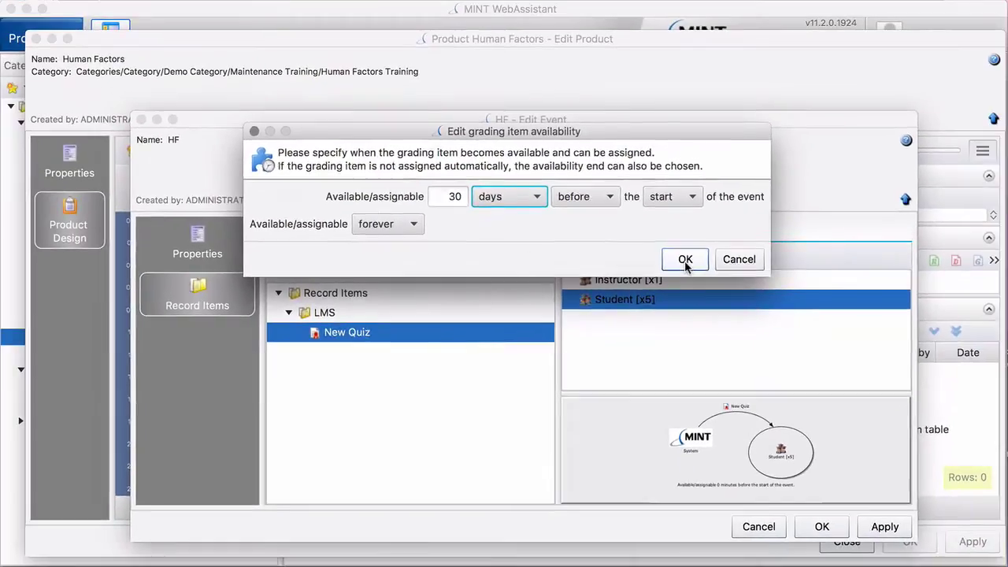
pyautogui.click(684, 260)
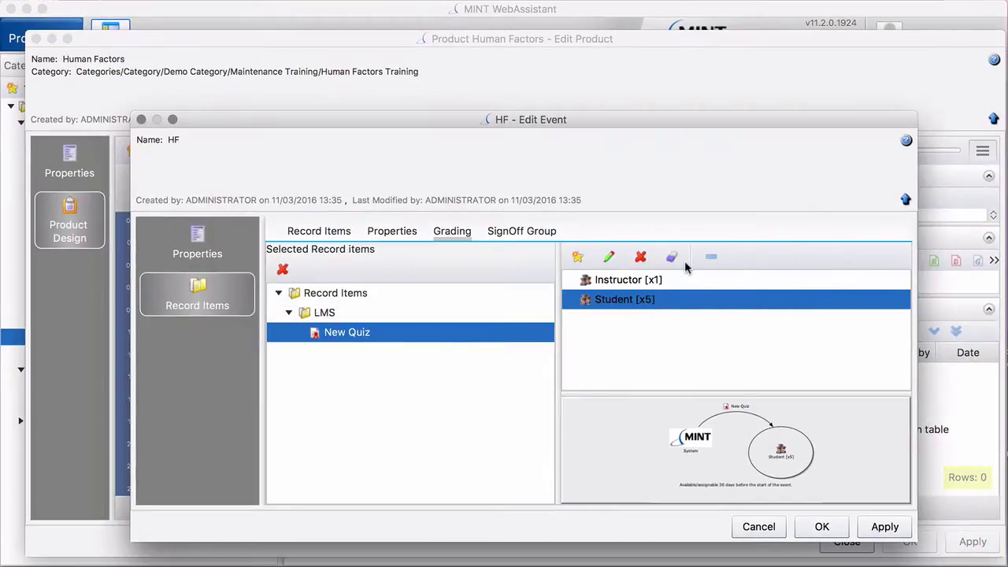
pyautogui.click(821, 526)
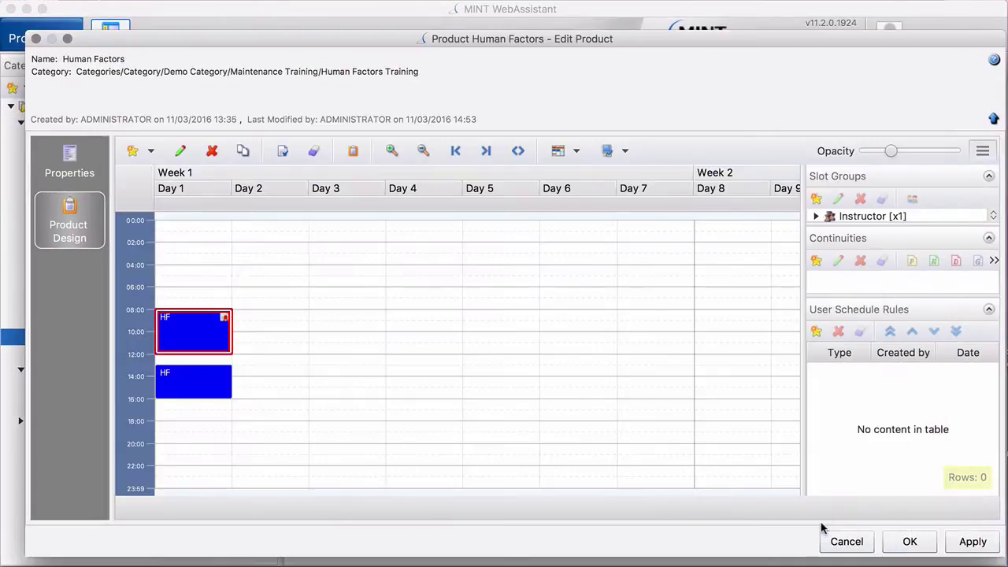
pyautogui.click(905, 542)
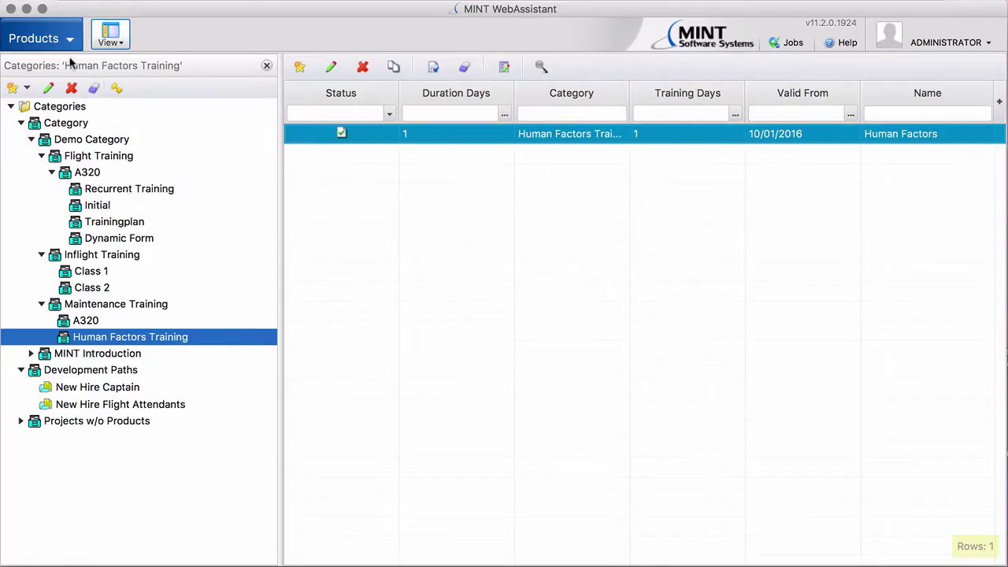
# Step: Return to the MINT scheduling module and start a new request for Kiel (Sailing City) in the Human Factors Training category
pyautogui.click(66, 41)
pyautogui.click(73, 245)
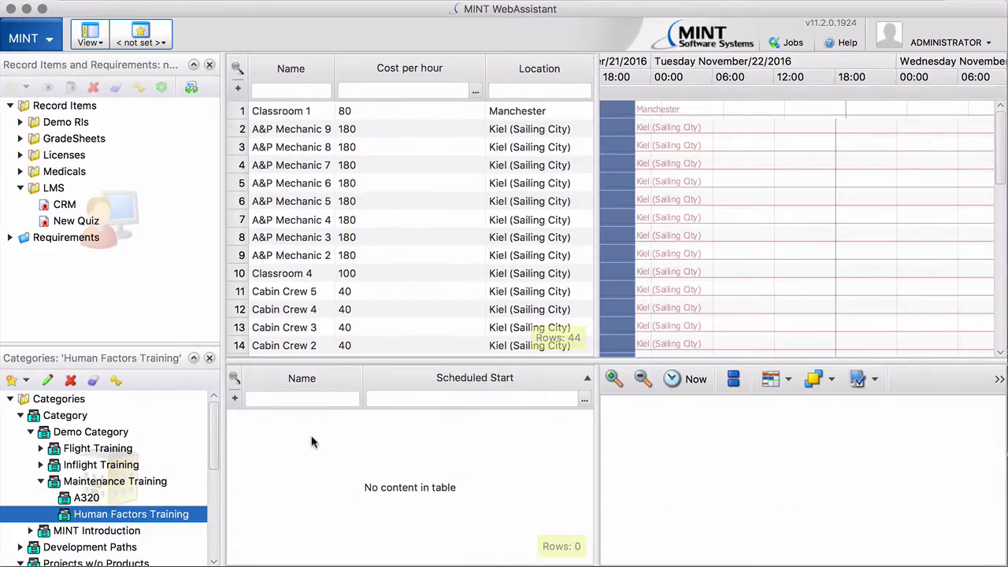
pyautogui.rightClick(314, 440)
pyautogui.moveTo(384, 299)
pyautogui.click(527, 305)
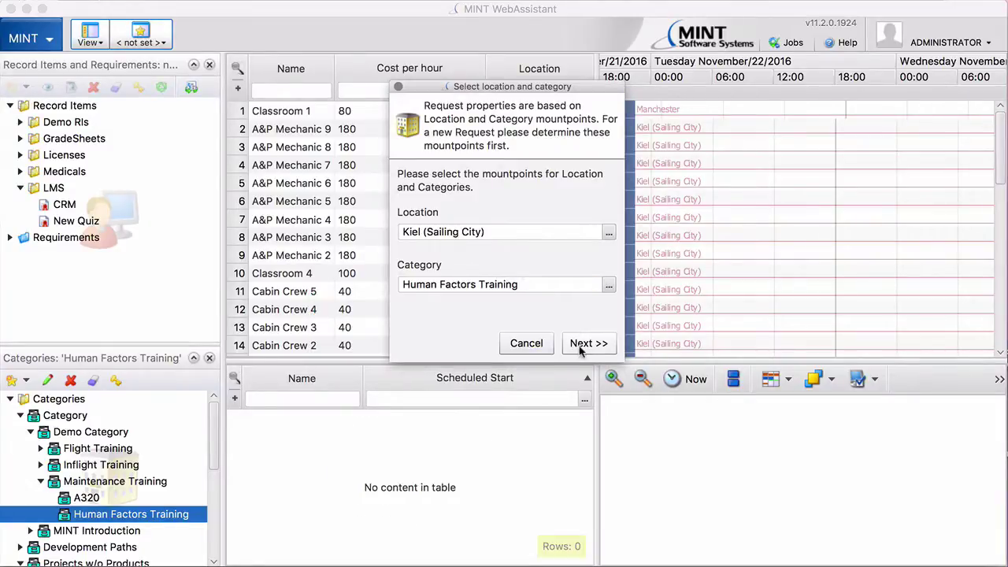
pyautogui.click(588, 343)
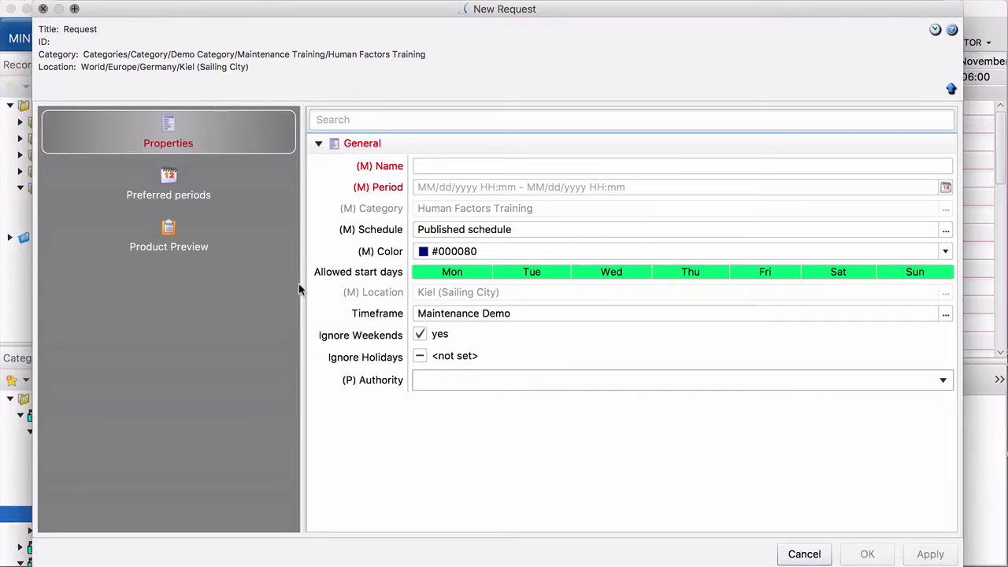
# Step: Save the request with the name HF01/2016, the period 11/22/2016 00:00 to 24:00 and an empty timeframe
pyautogui.moveTo(300, 285); pyautogui.dragTo(187, 279)
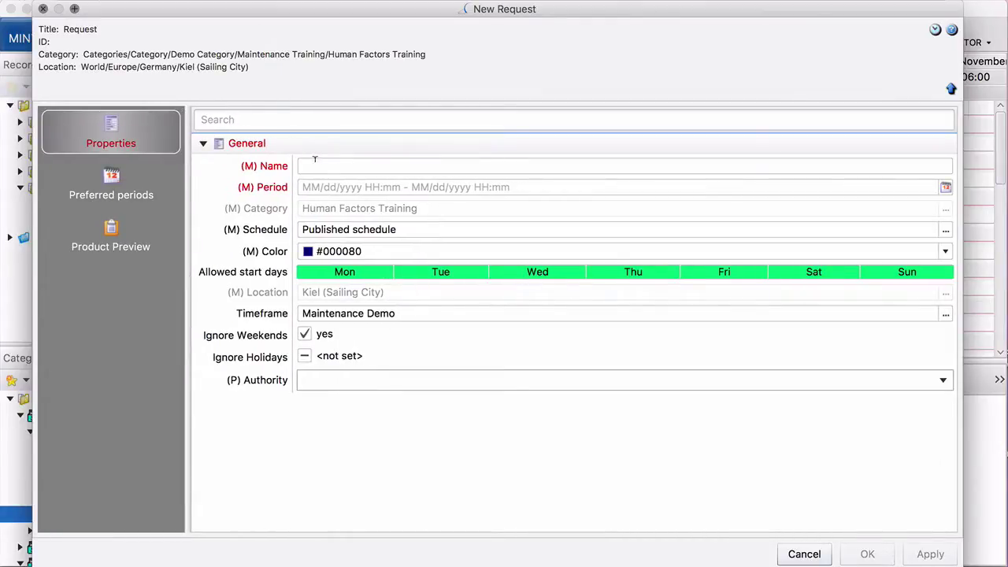
pyautogui.click(336, 173)
pyautogui.write('HF')
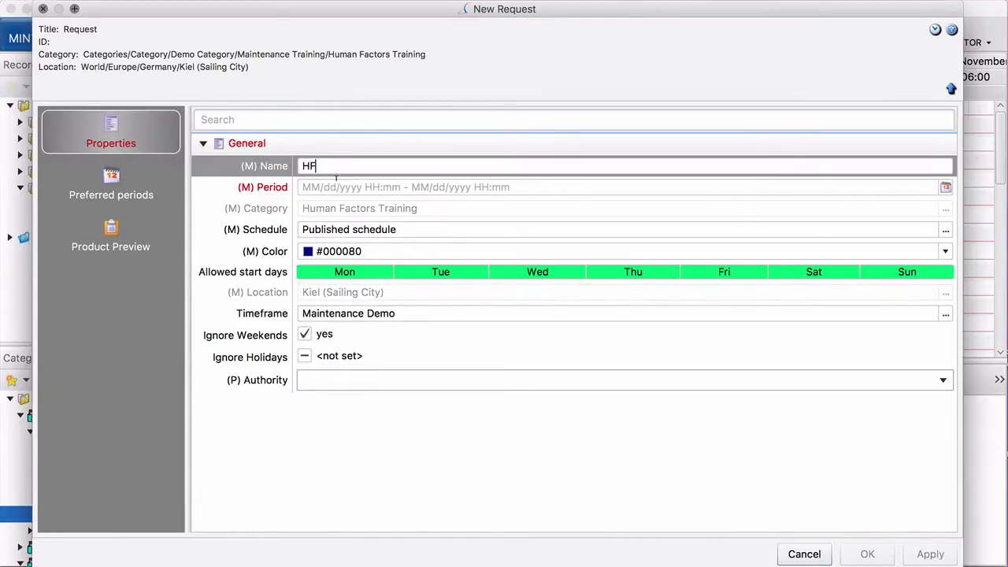
pyautogui.write('01/2016')
pyautogui.click(944, 187)
pyautogui.click(338, 318)
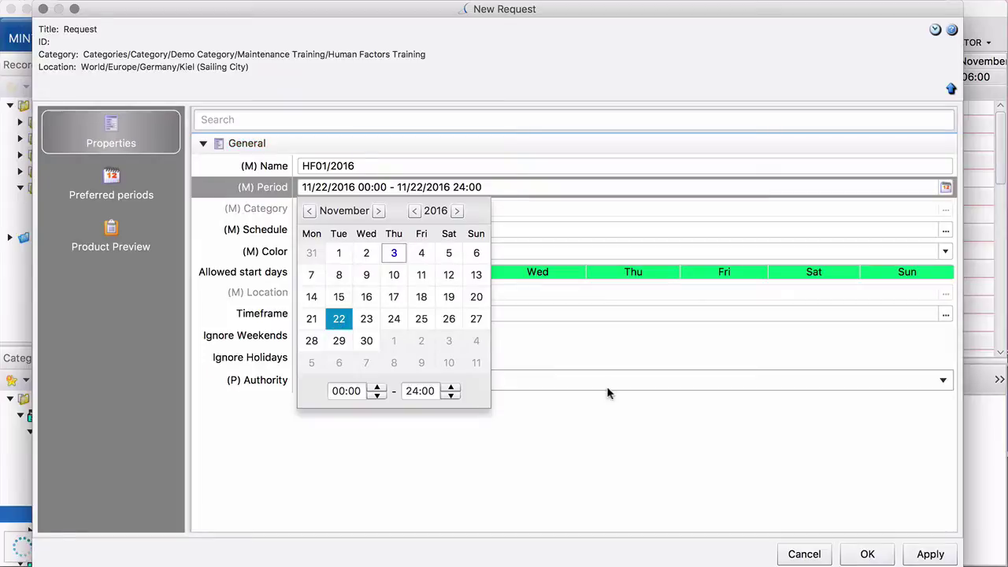
pyautogui.click(580, 441)
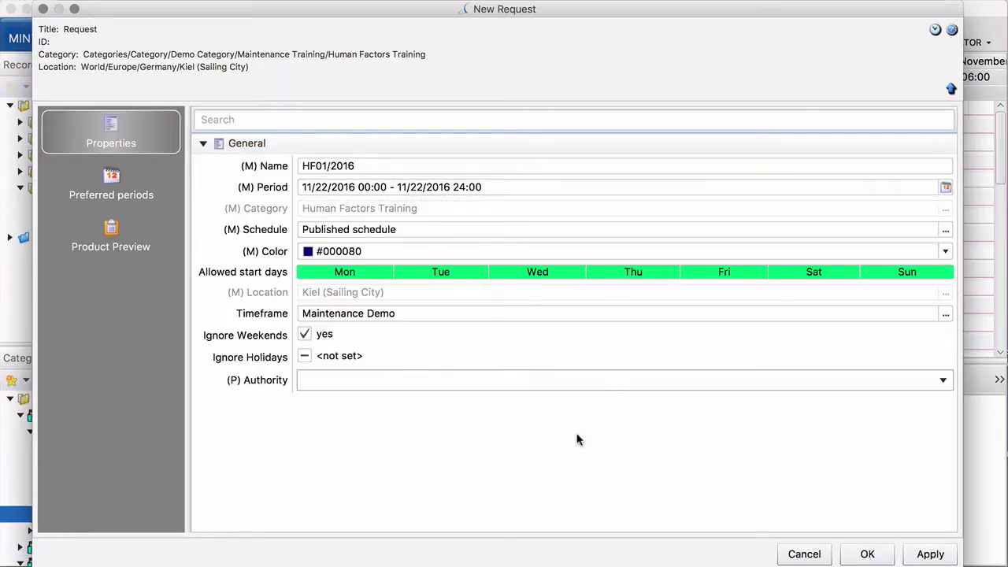
pyautogui.click(930, 313)
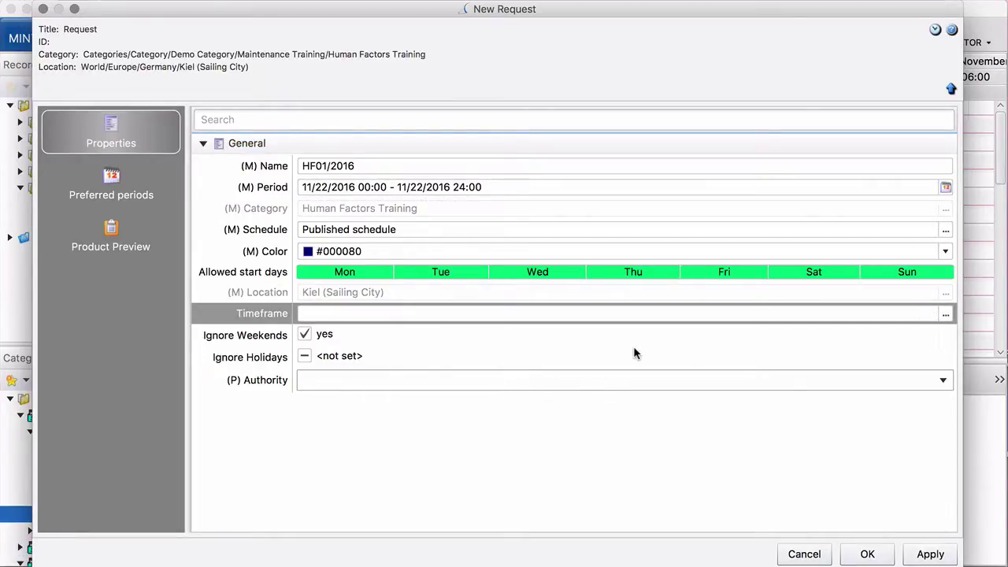
pyautogui.click(865, 554)
# Step: Create and schedule a project from the HF01/2016 request
pyautogui.rightClick(390, 420)
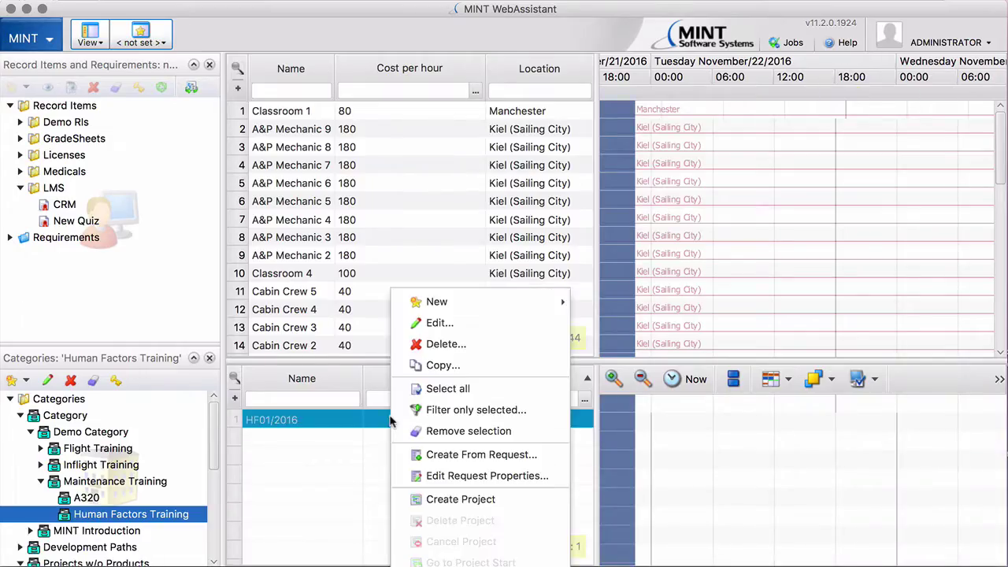
pyautogui.click(460, 499)
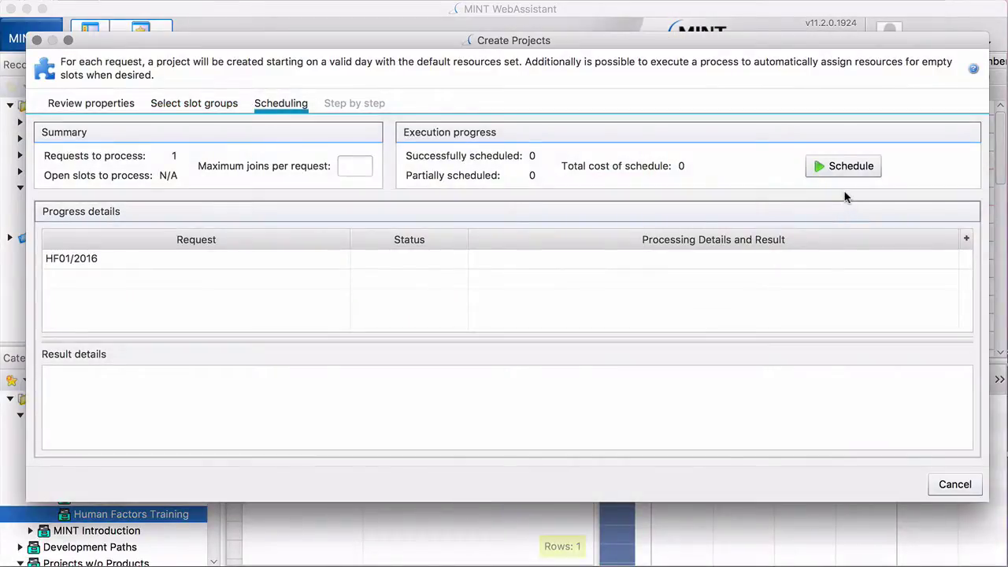
pyautogui.click(848, 168)
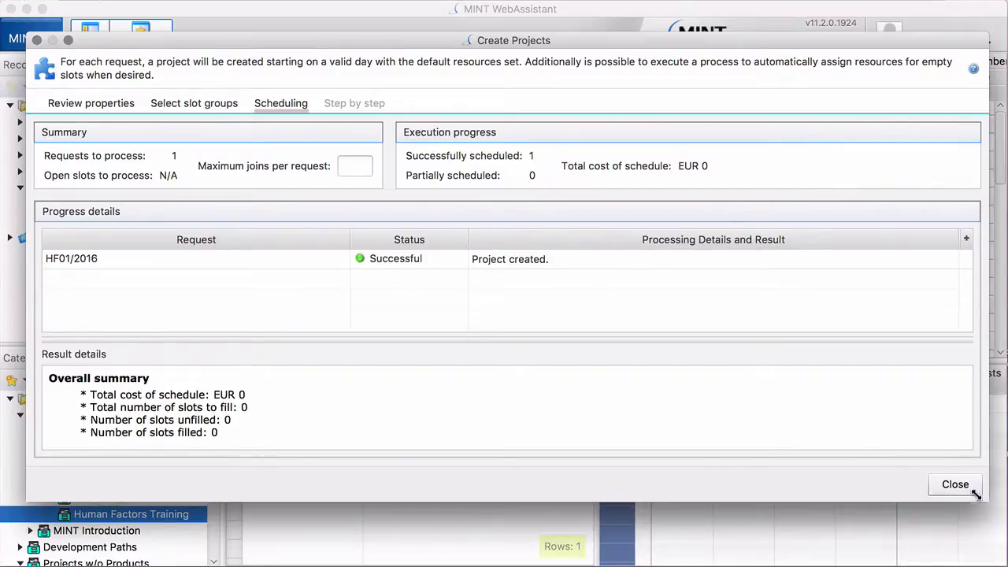
pyautogui.click(962, 485)
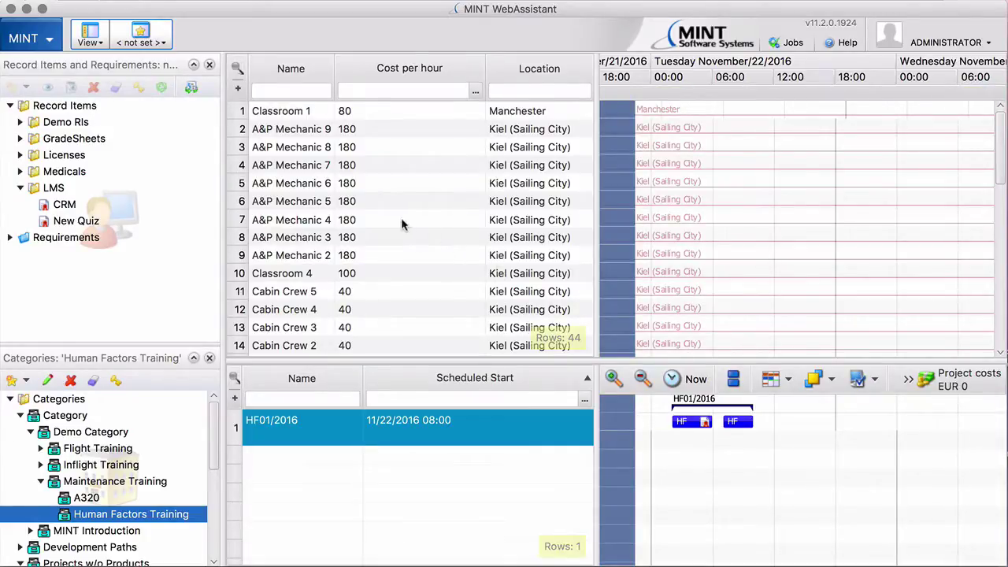
# Step: Assign the resource A&P Mechanic 4 to the HF01/2016 project as Student [x5]
pyautogui.click(279, 221)
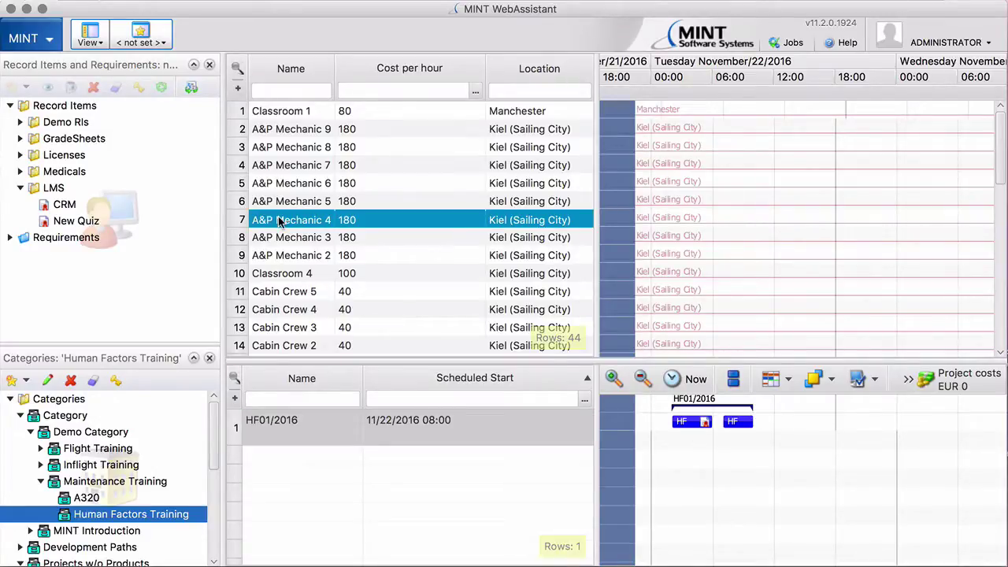
pyautogui.moveTo(279, 221); pyautogui.dragTo(346, 433)
pyautogui.click(334, 151)
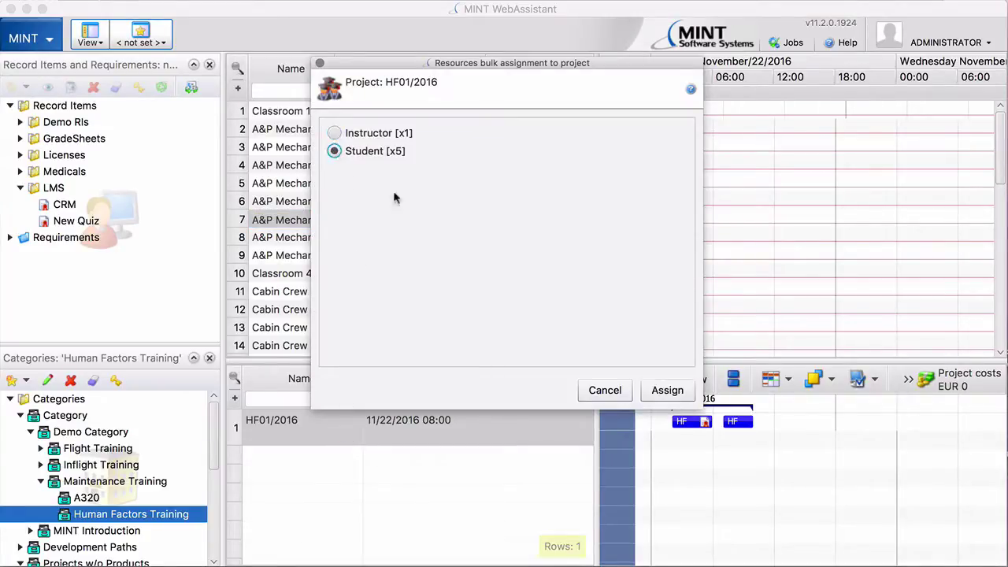
pyautogui.click(665, 390)
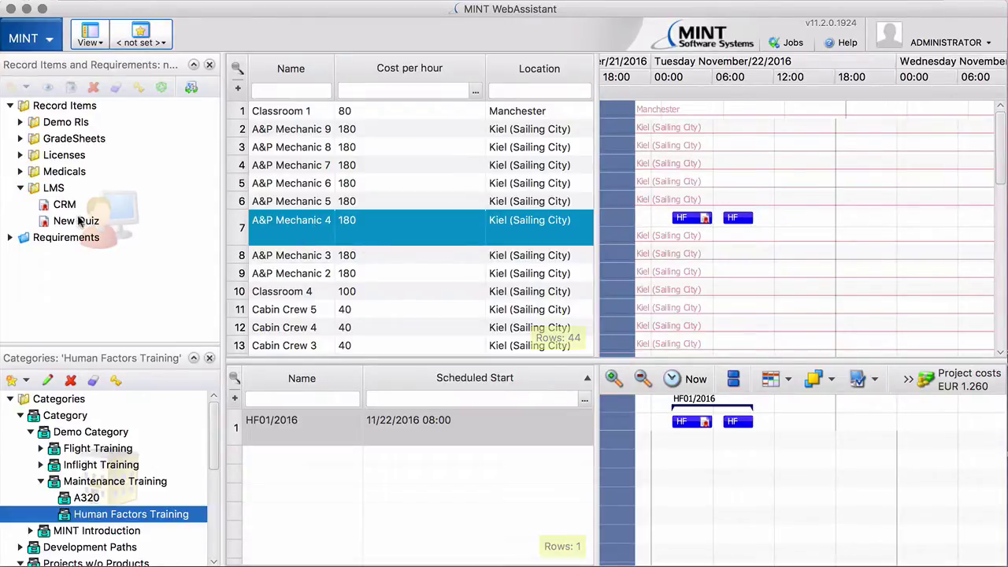
# Step: Examine the LMS record items assigned to A&P Mechanic 4 in the resource's record
pyautogui.doubleClick(322, 229)
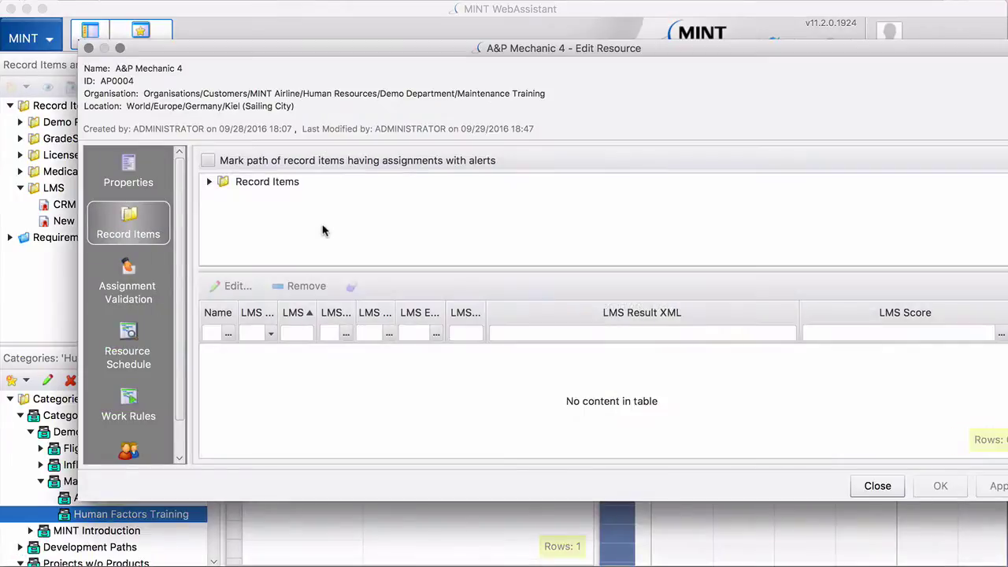
pyautogui.click(209, 182)
pyautogui.click(219, 198)
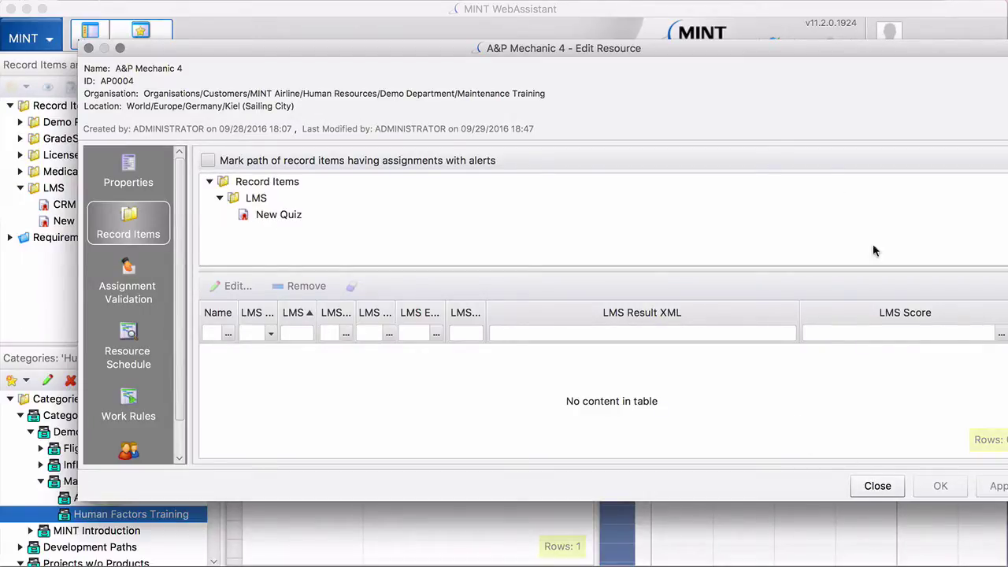
pyautogui.moveTo(760, 51); pyautogui.dragTo(714, 63)
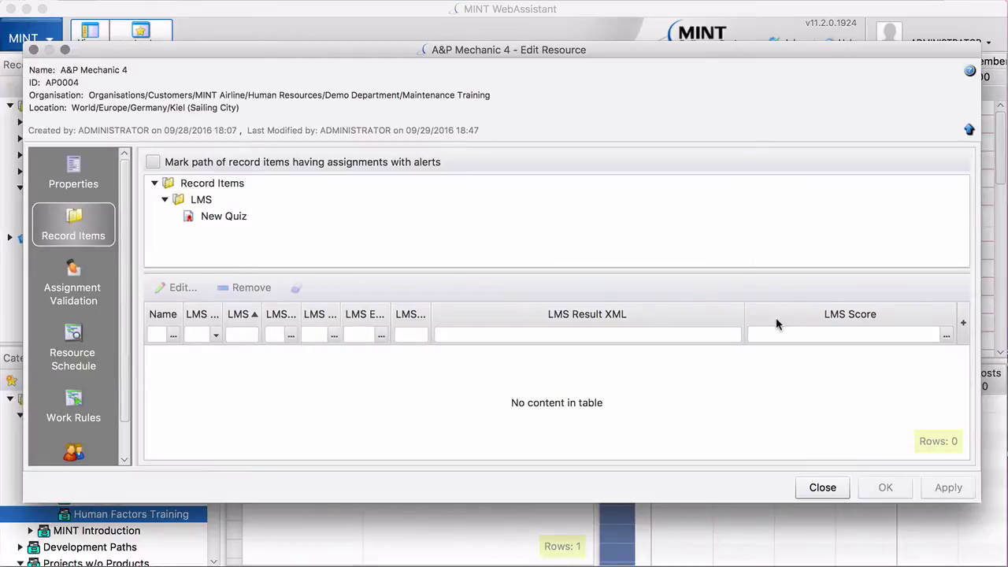
pyautogui.click(822, 488)
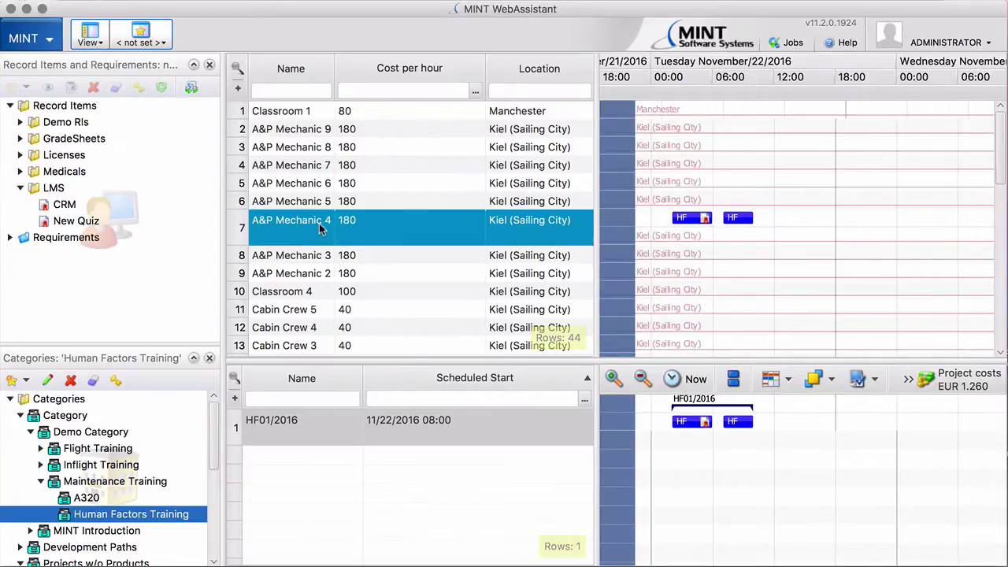
# Step: Switch to the MINT WebPortal in the browser and log in with the user name M4 and the account password
pyautogui.press('super+Tab')
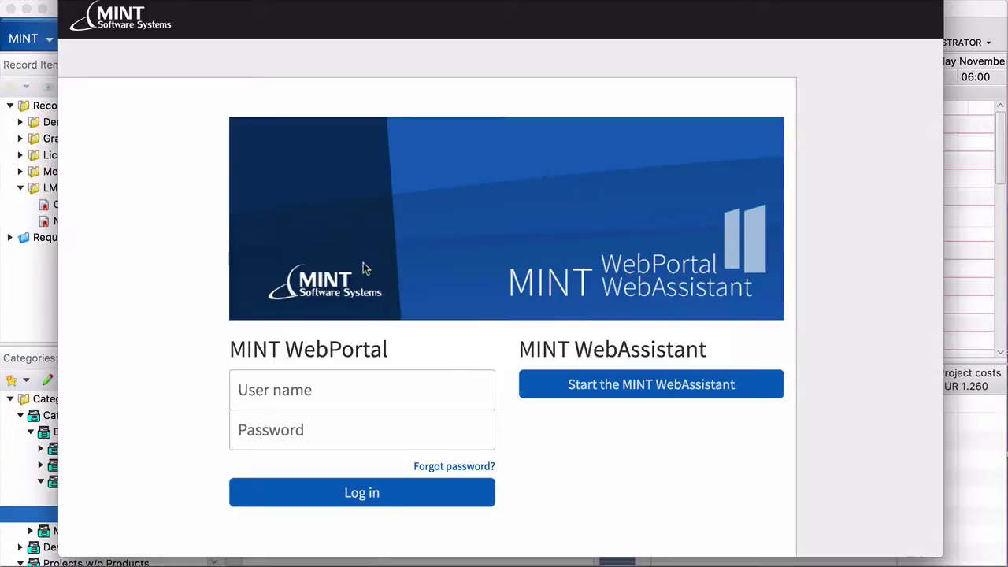
pyautogui.click(333, 387)
pyautogui.write('M')
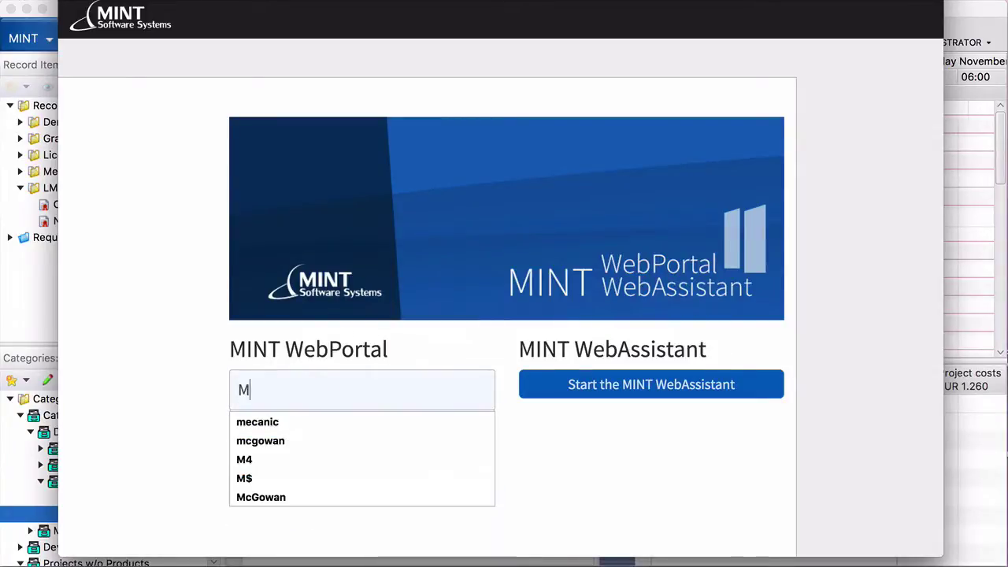
pyautogui.write('4')
pyautogui.click(315, 423)
pyautogui.click(309, 427)
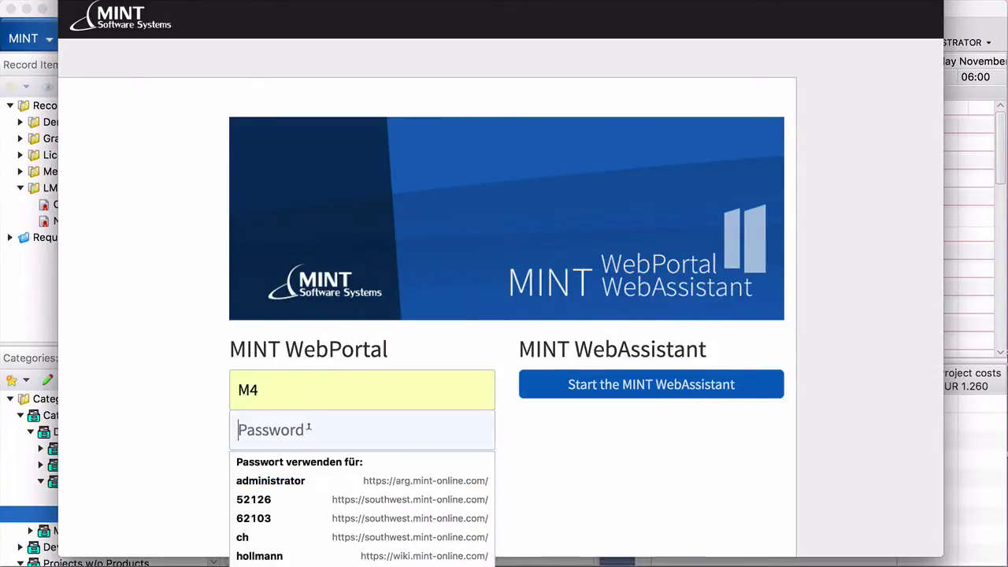
pyautogui.write('******')
pyautogui.press('Return')
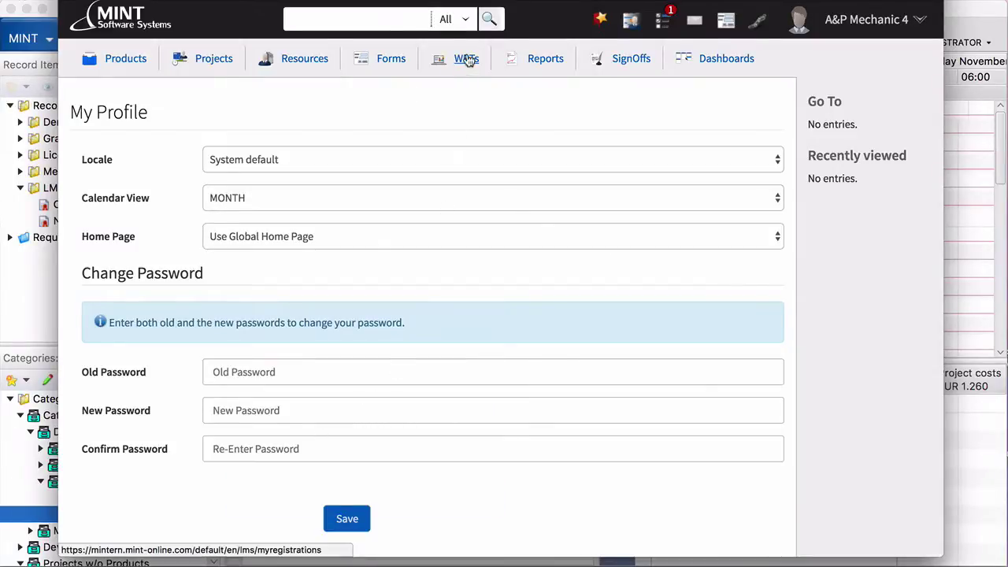
# Step: Open the student's WBTs list and add the Package Title column to its table
pyautogui.click(467, 60)
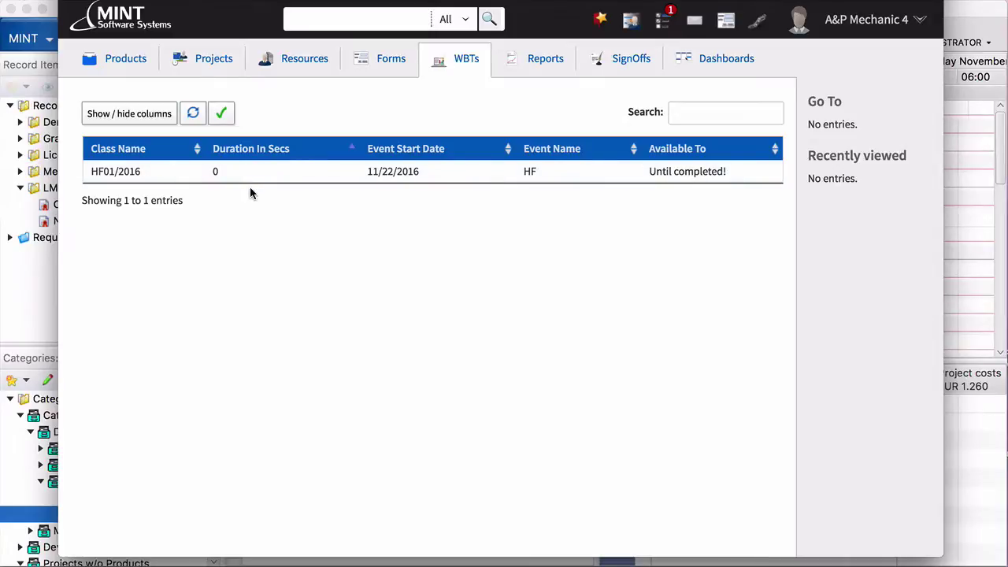
pyautogui.click(124, 114)
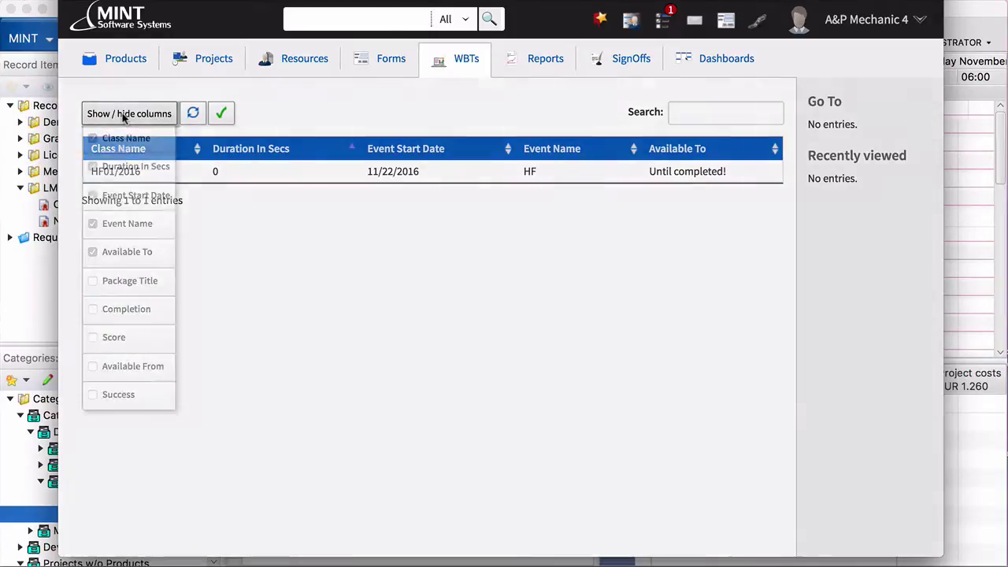
pyautogui.click(93, 281)
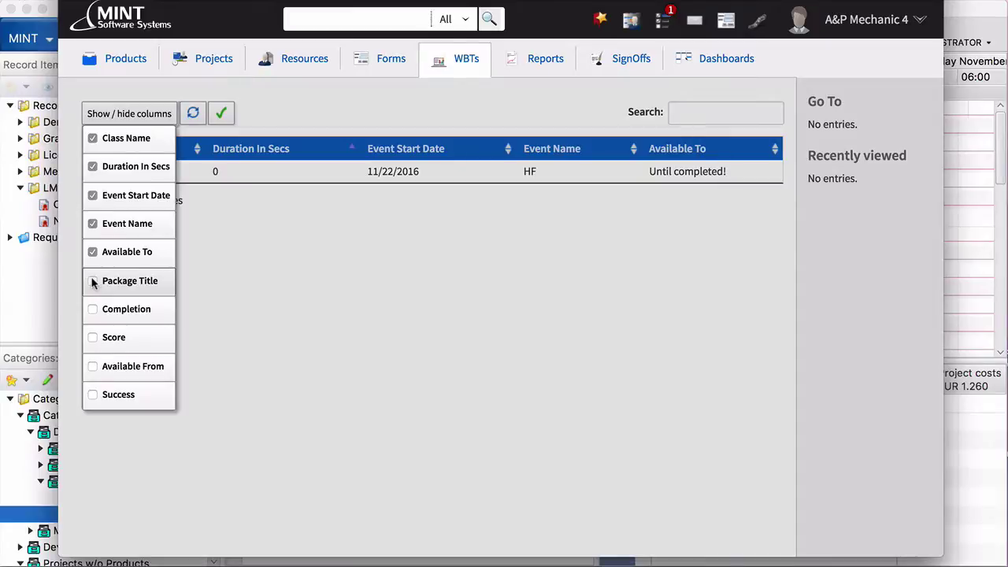
pyautogui.click(259, 294)
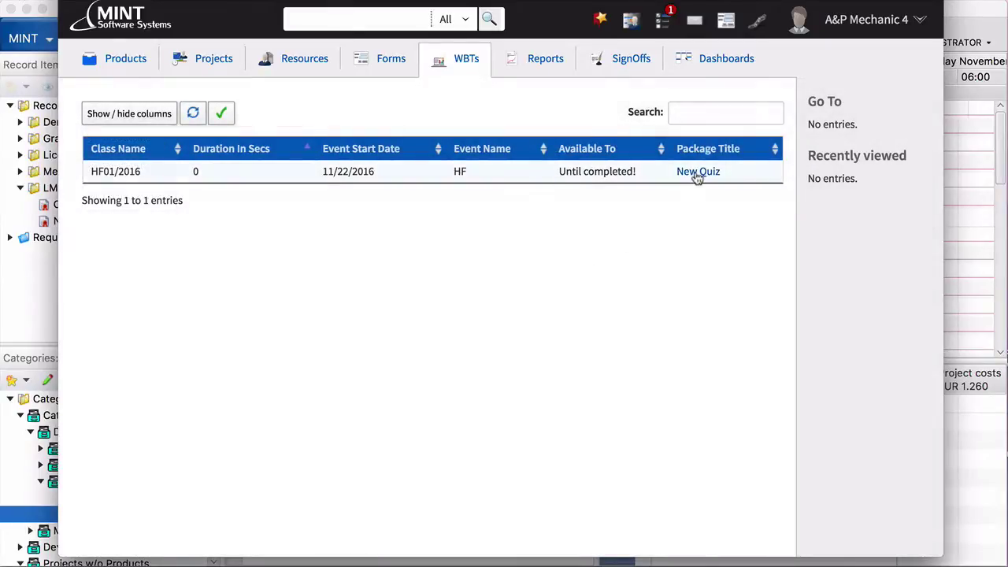